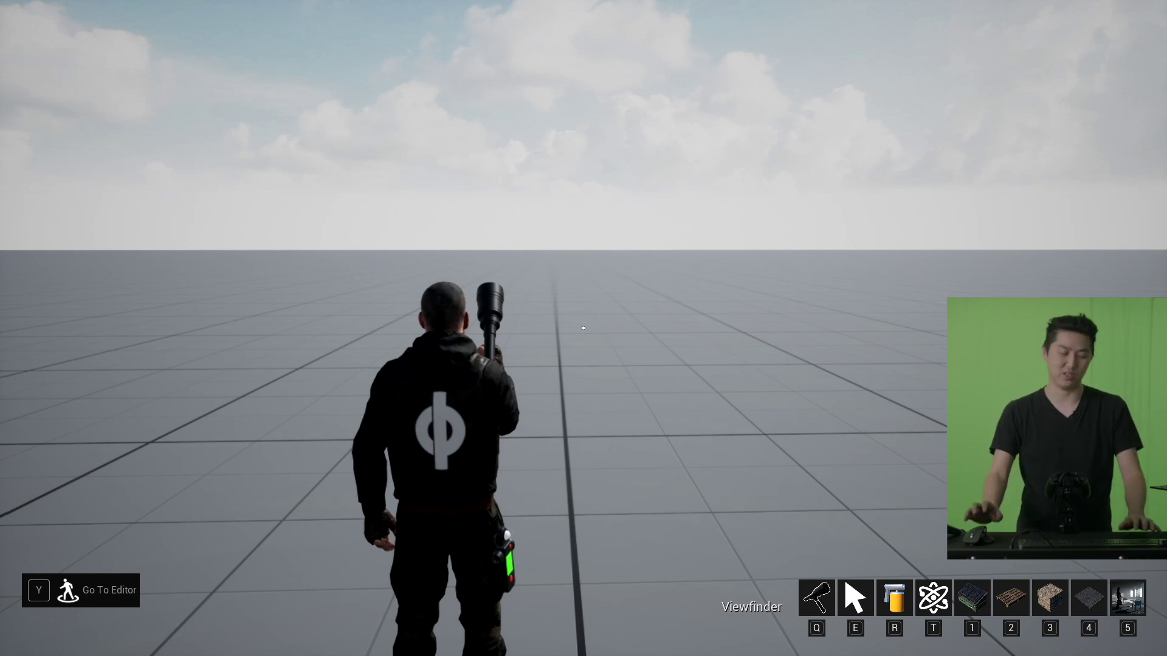
Step: Select the asphalt ground tile from hotbar slot 4
mouse_move(584, 328)
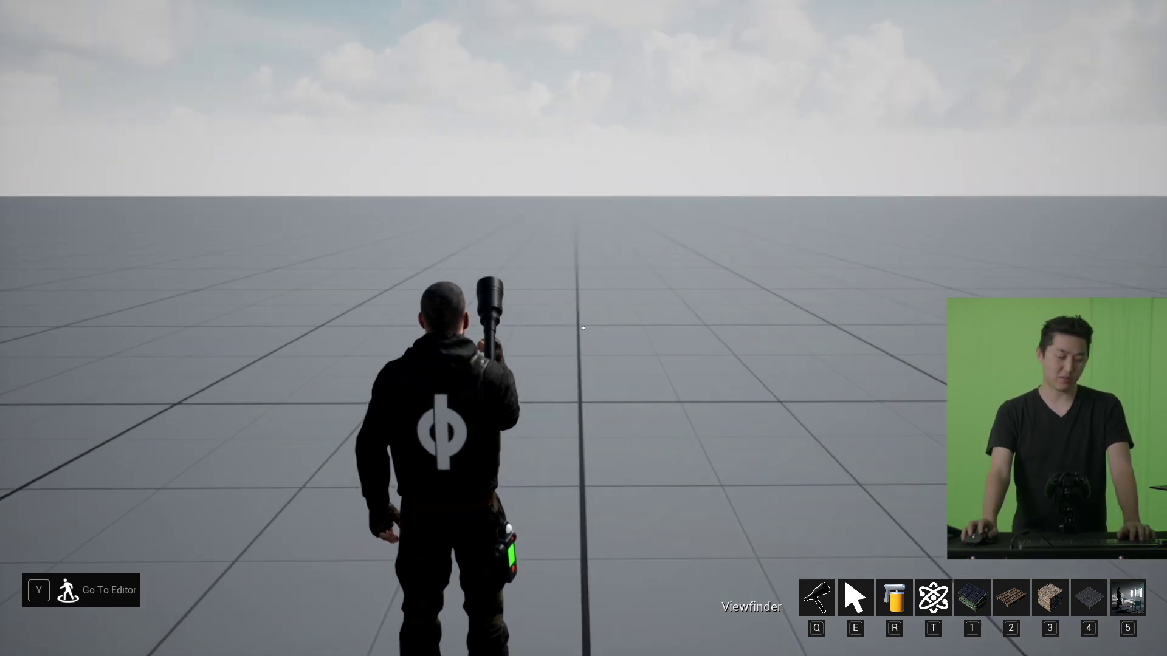
key("4")
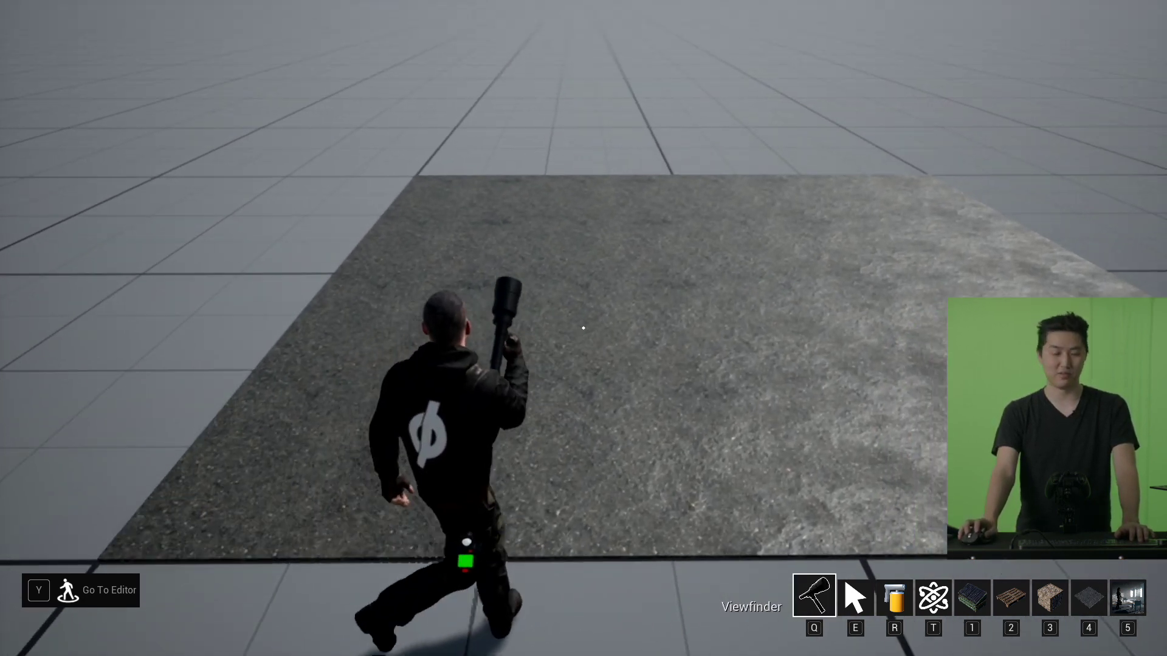
Step: Drop two dumpsters and a wooden crate on the asphalt pad, then ready the pallets
key("1")
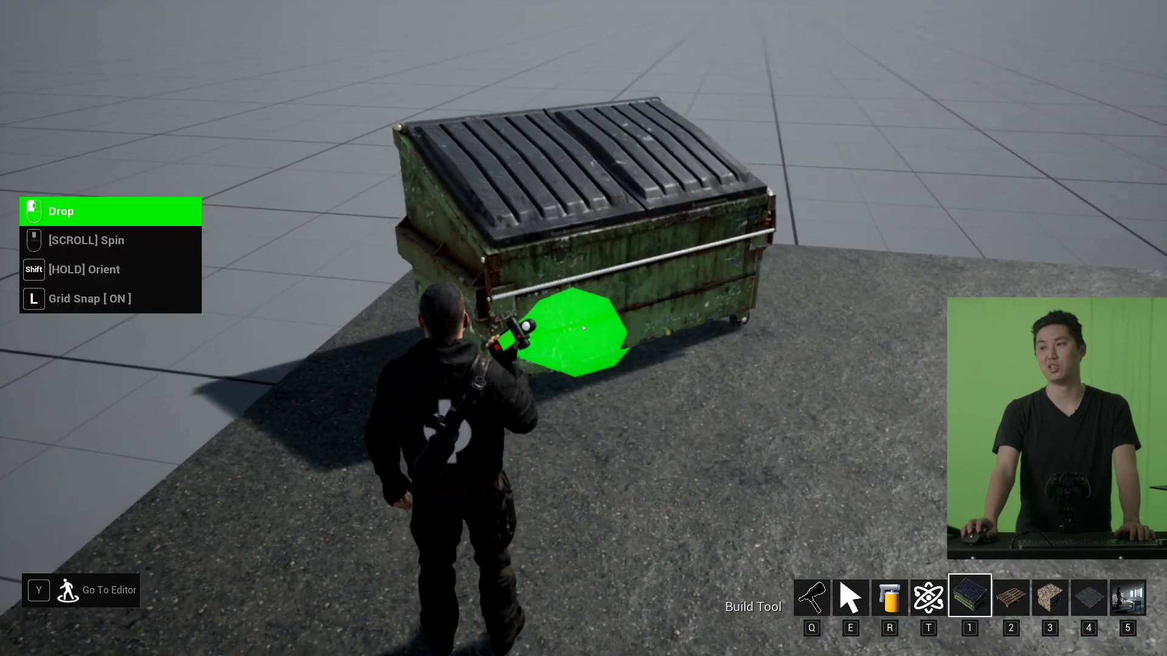
left_click(583, 328)
mouse_move(583, 328)
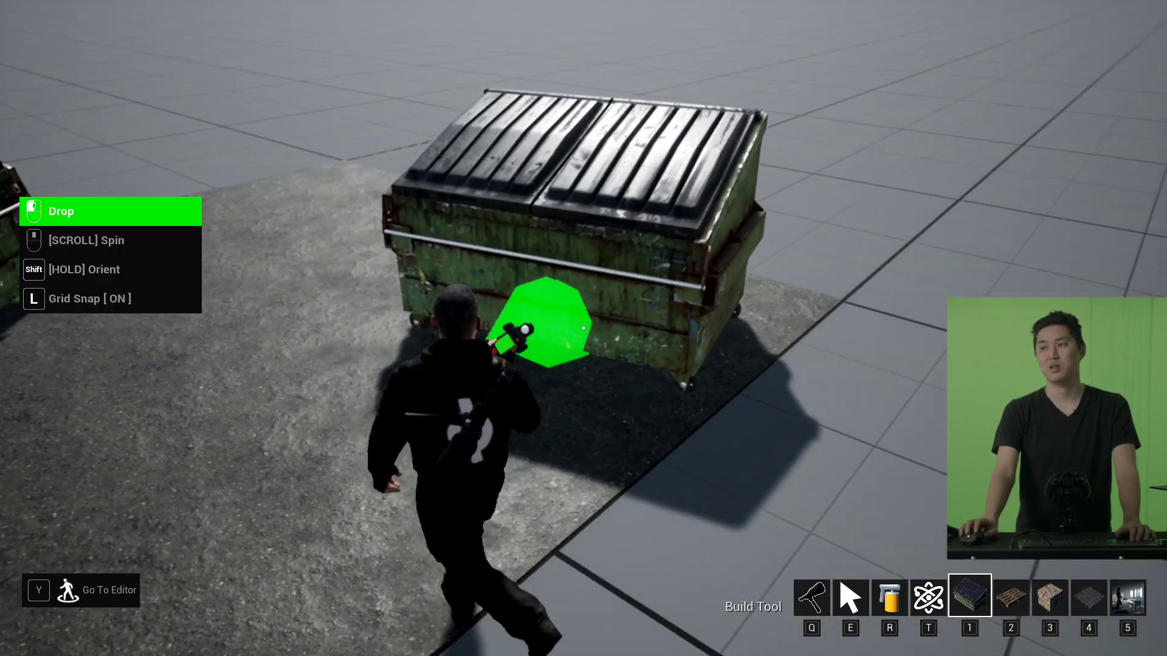
left_click(583, 328)
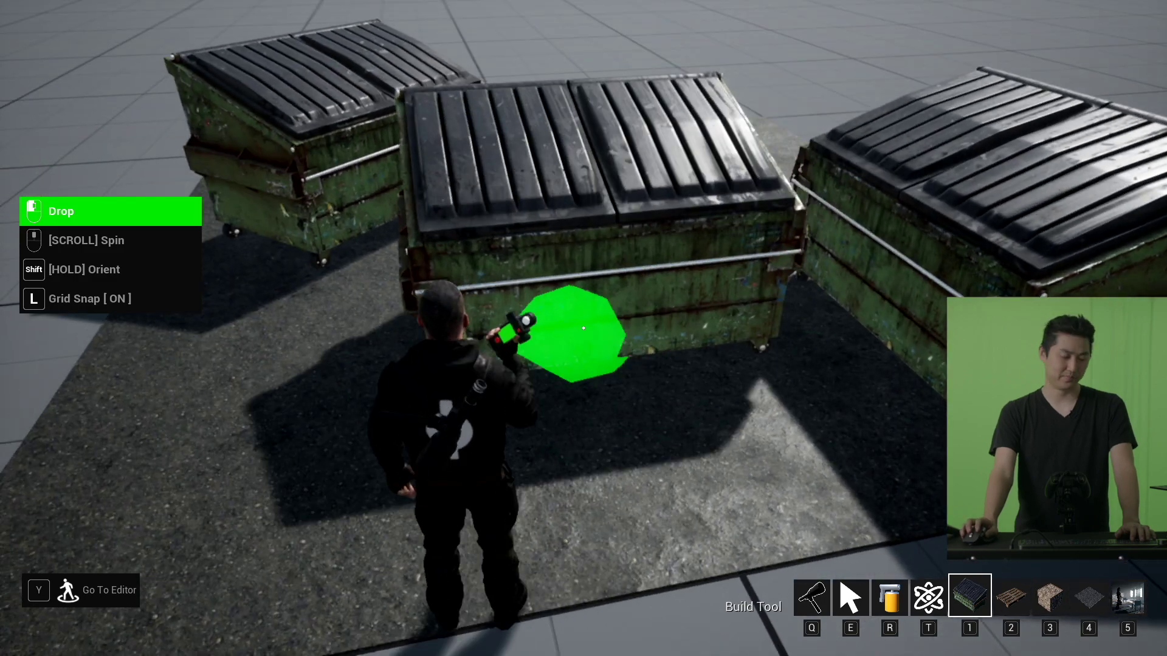
key("3")
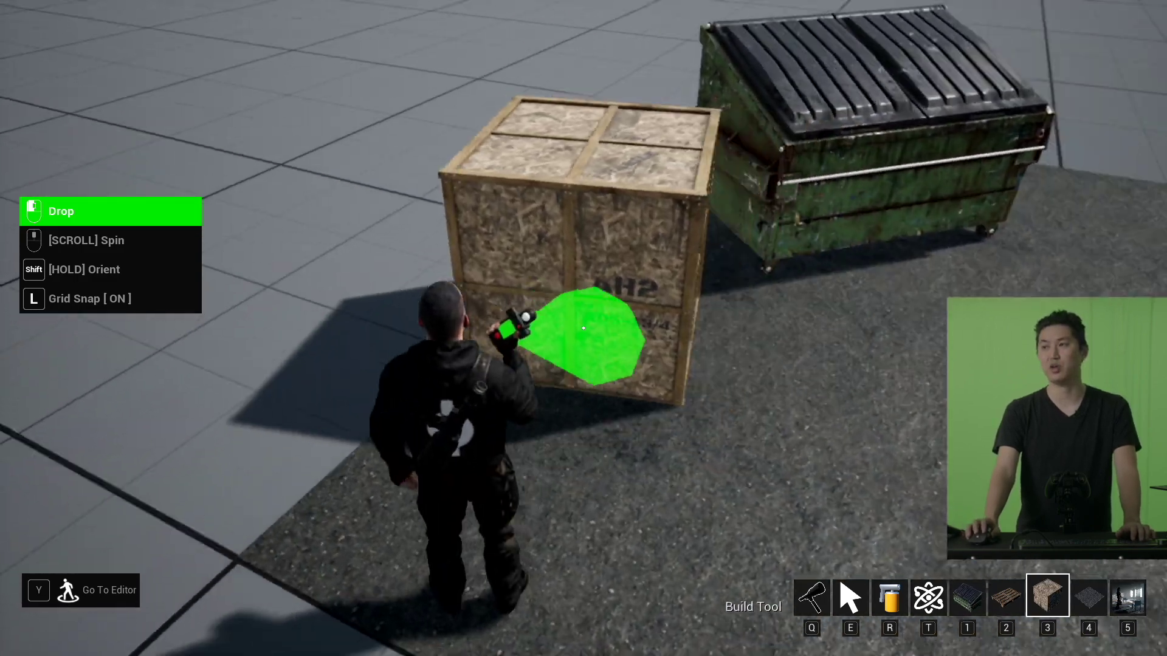
left_click(584, 328)
mouse_move(584, 328)
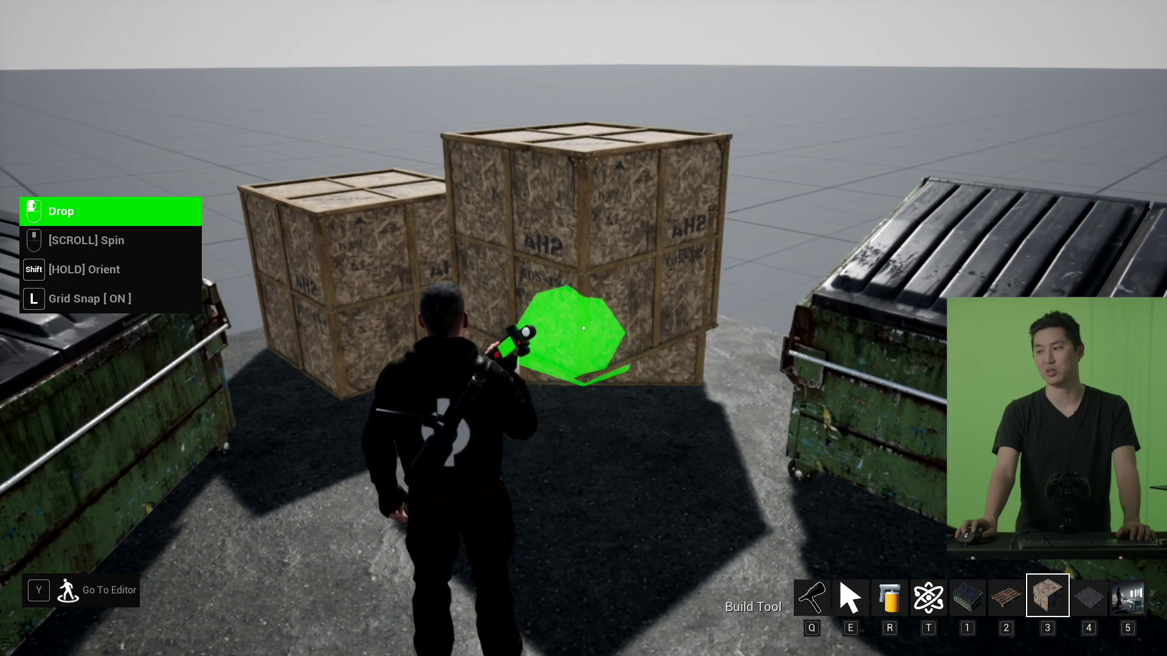
key("2")
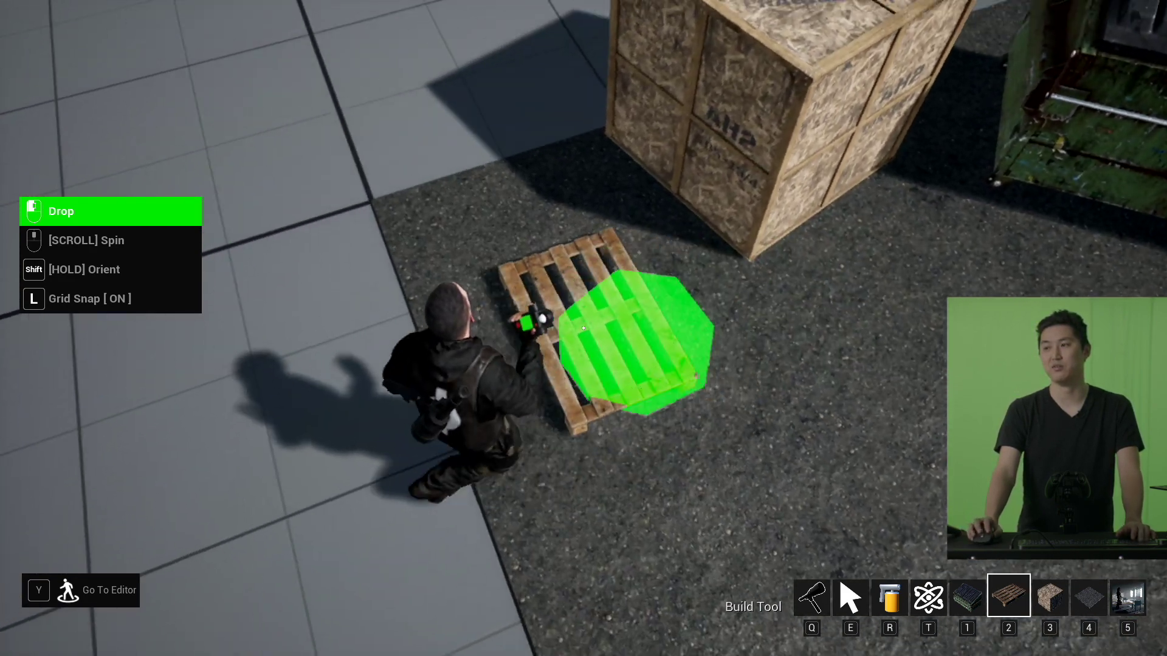
Step: Add the Female 14 actress from the Actors catalogue to hotbar slot 2
key("q")
key("Tab")
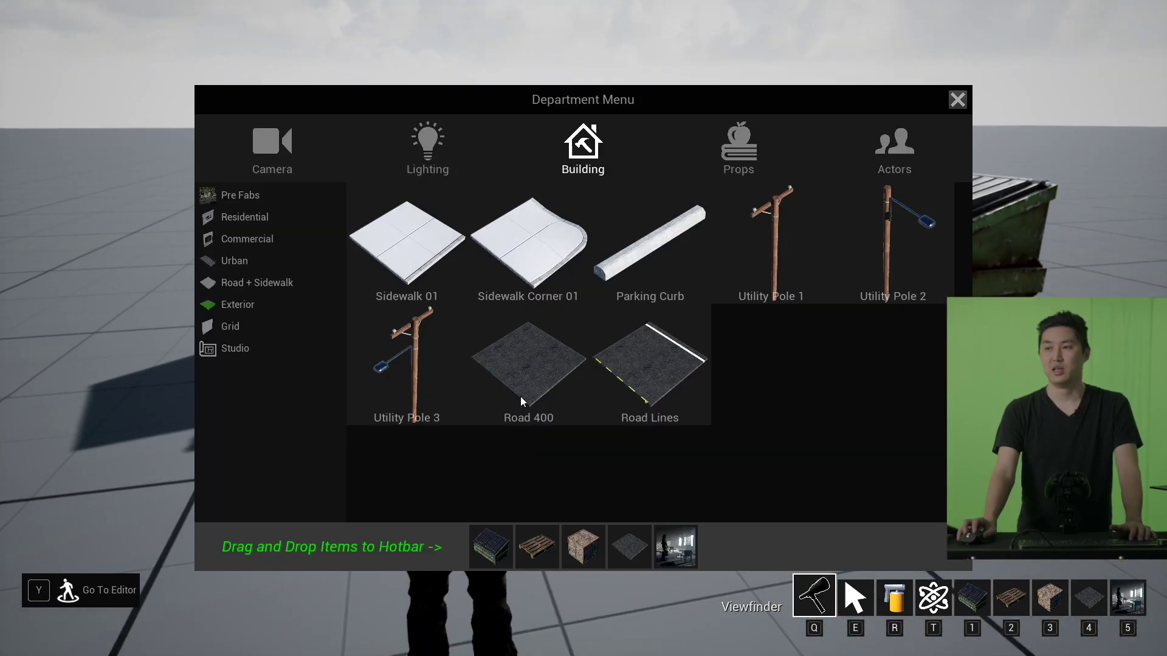
left_click(851, 152)
scroll(554, 378, "down", 5)
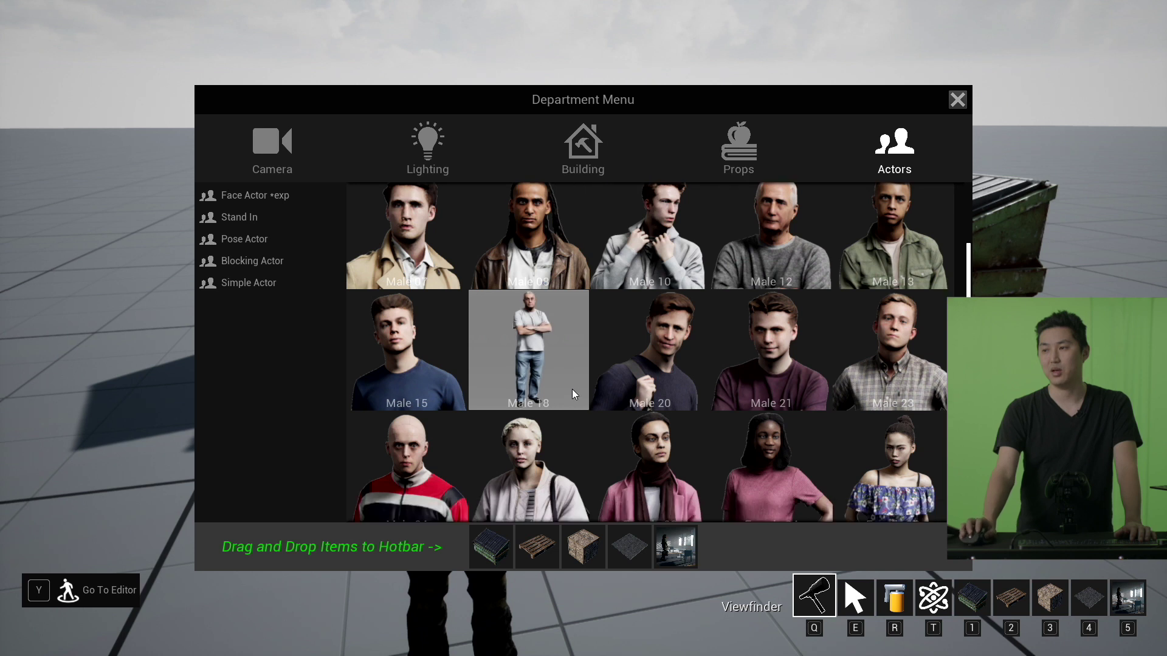
scroll(762, 406, "down", 2)
left_click_drag(527, 366, 537, 547)
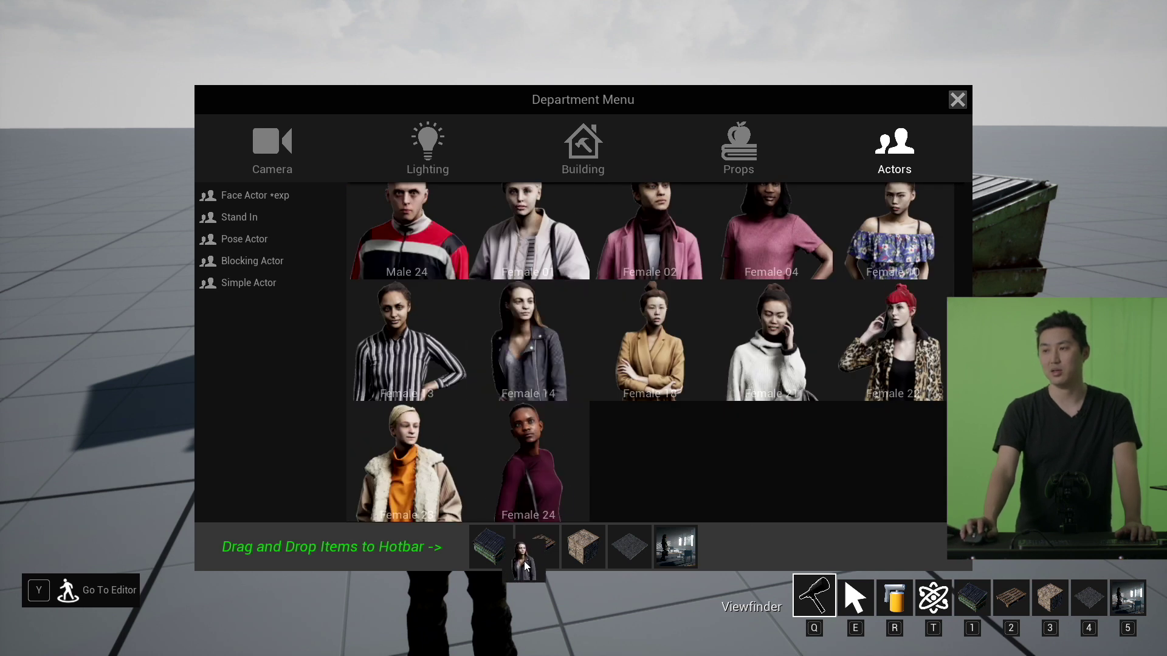
Step: Add the Geared Head camera from the Camera catalogue to hotbar slot 1
left_click(305, 181)
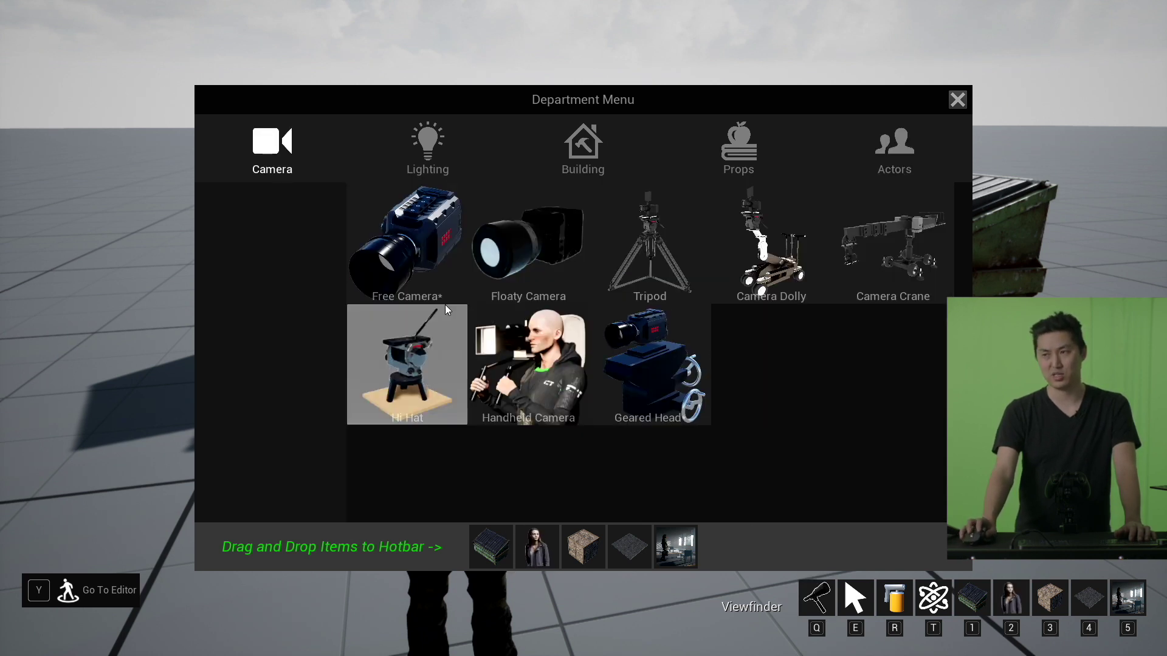
left_click_drag(630, 348, 487, 541)
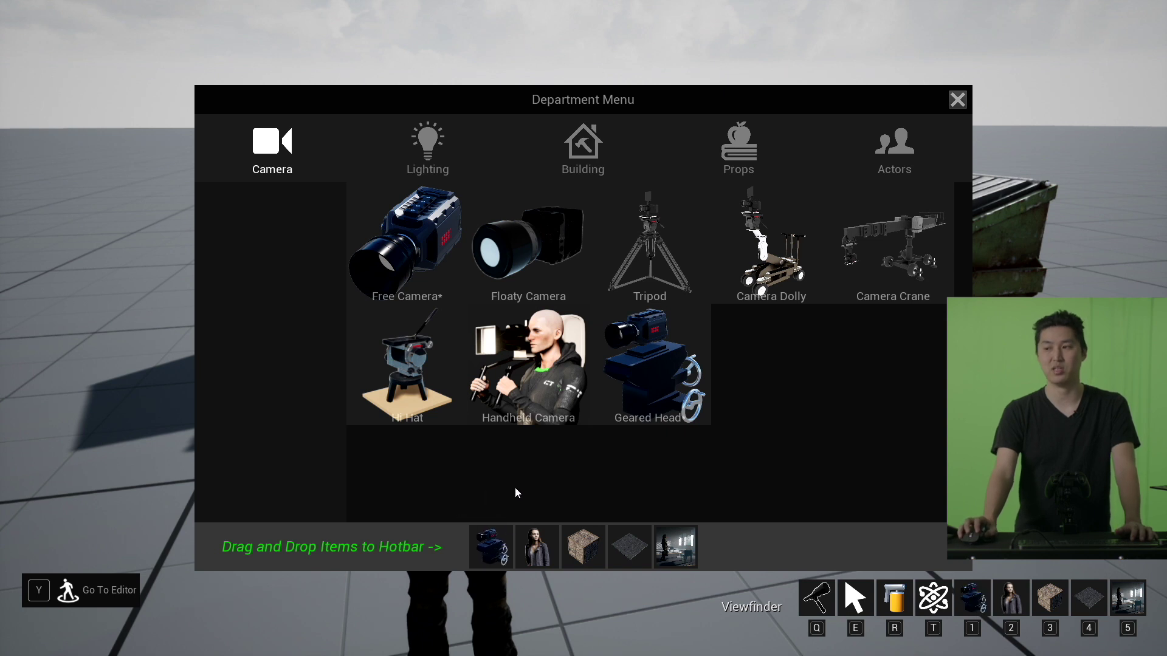
key("Tab")
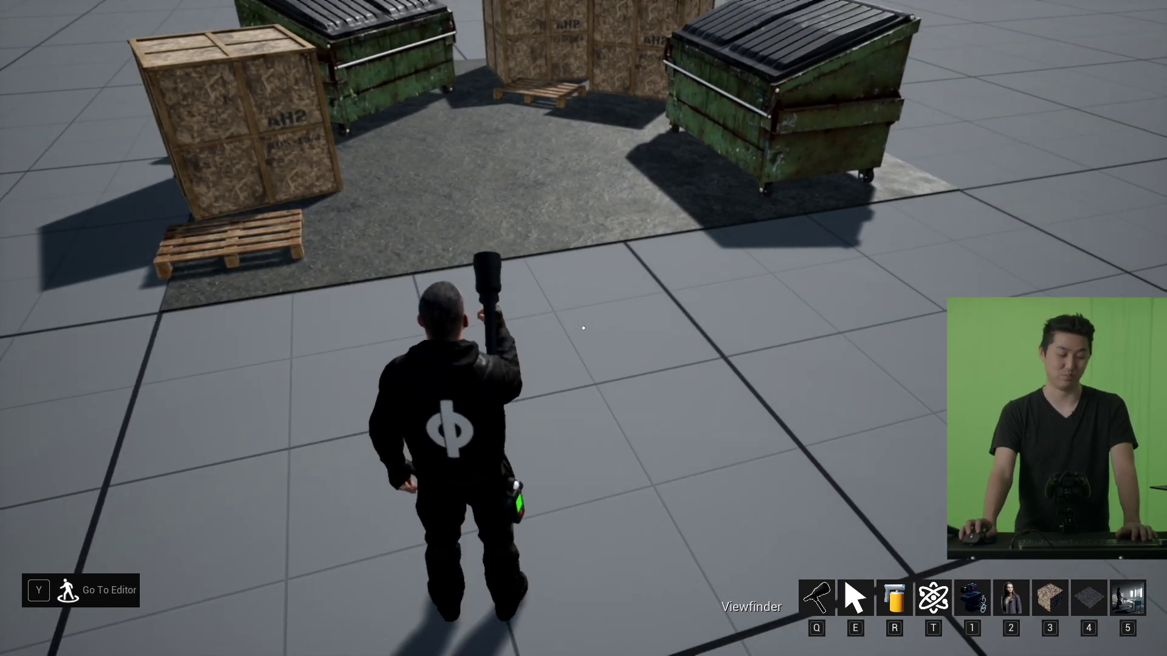
Step: Place the Geared Head camera on the floor, rotated to face the set, and ready the actress
key("1")
scroll(584, 328, "down", 2)
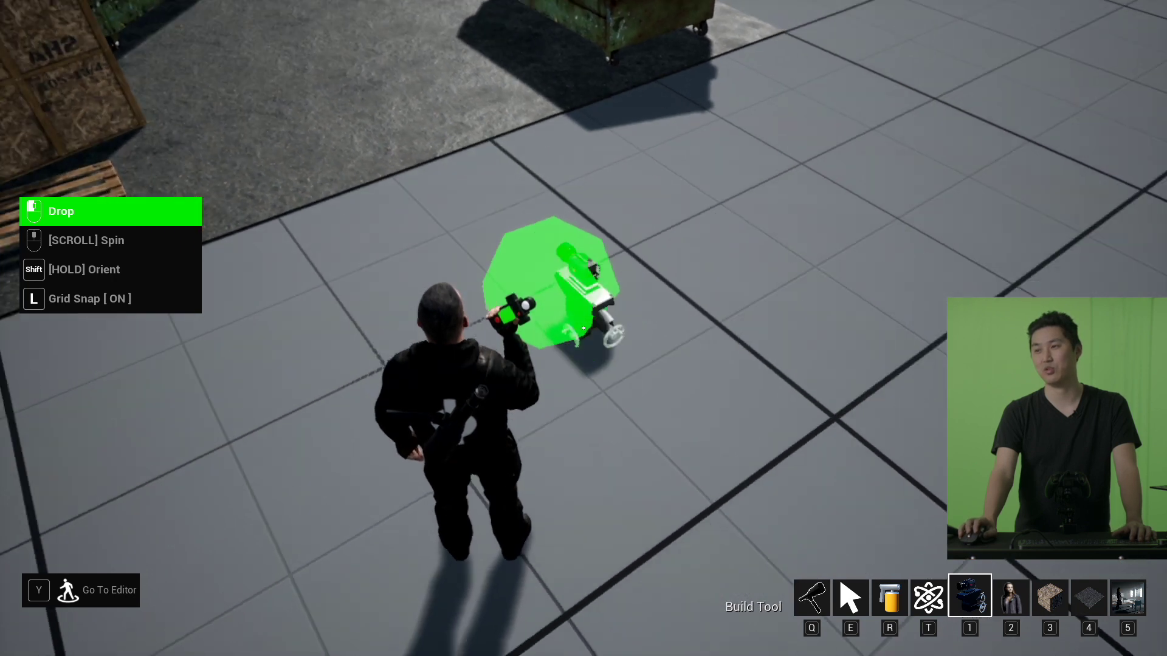
scroll(583, 328, "down", 2)
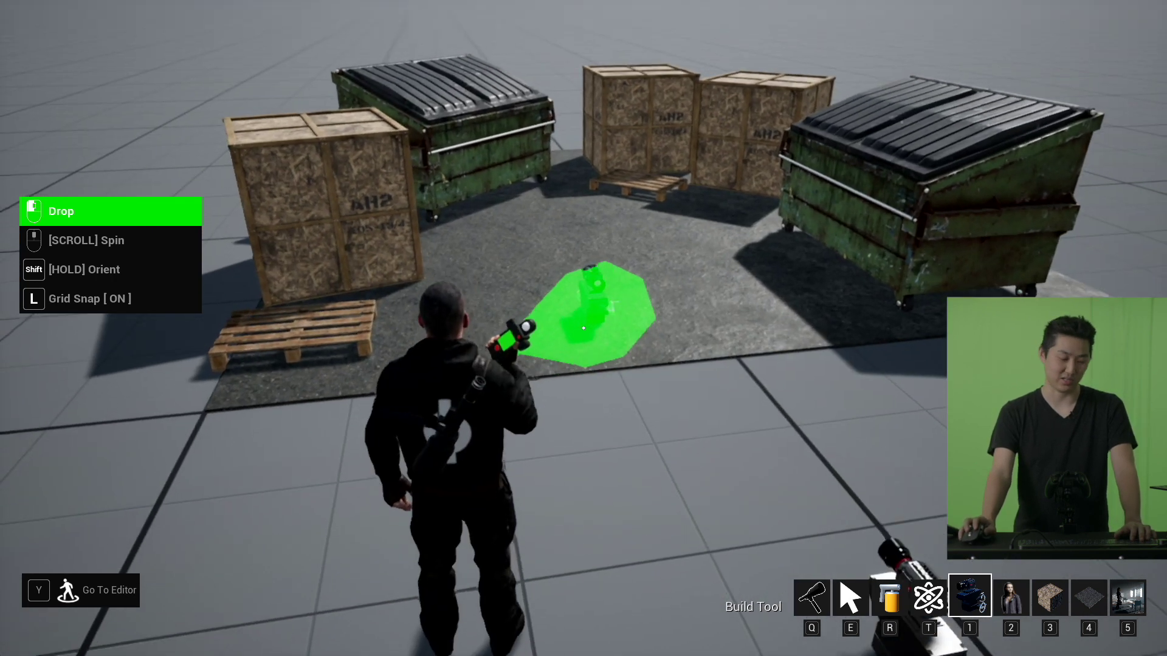
key("2")
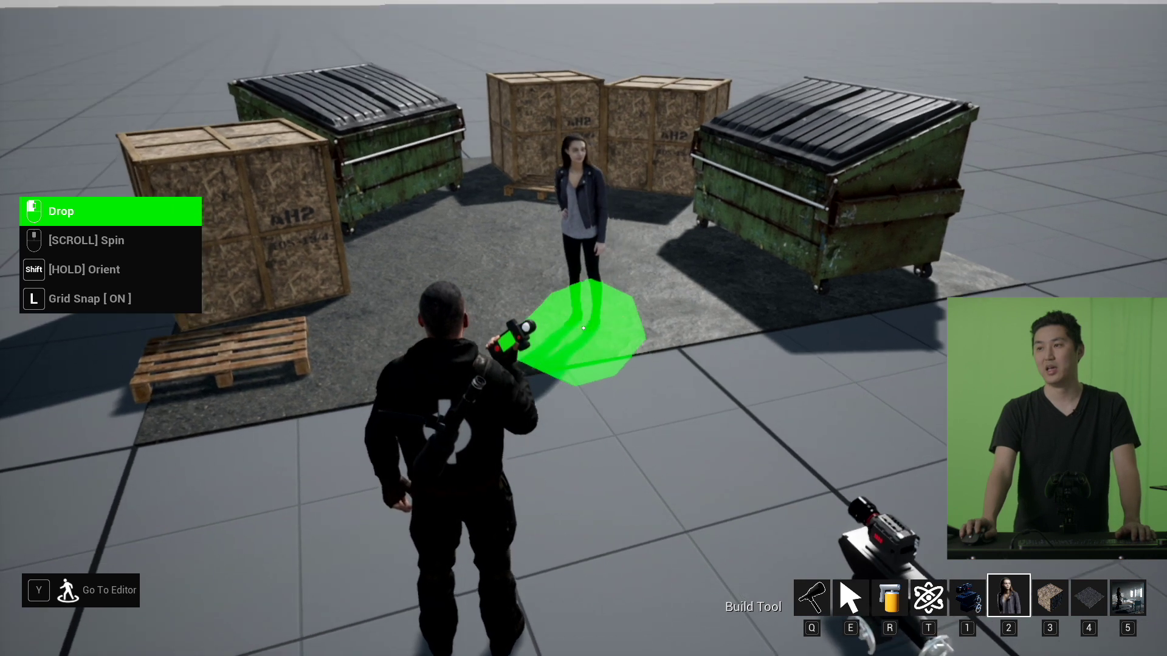
Step: Select the geared-head camera and reposition it near the actress
key("e")
left_click(584, 328)
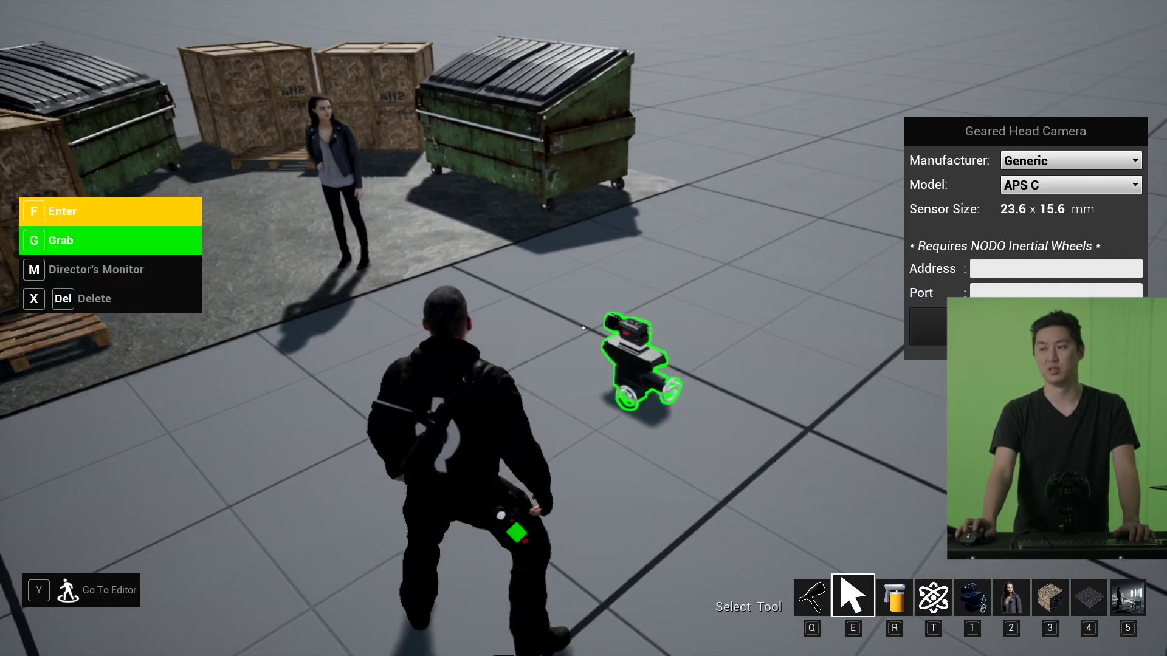
key("g")
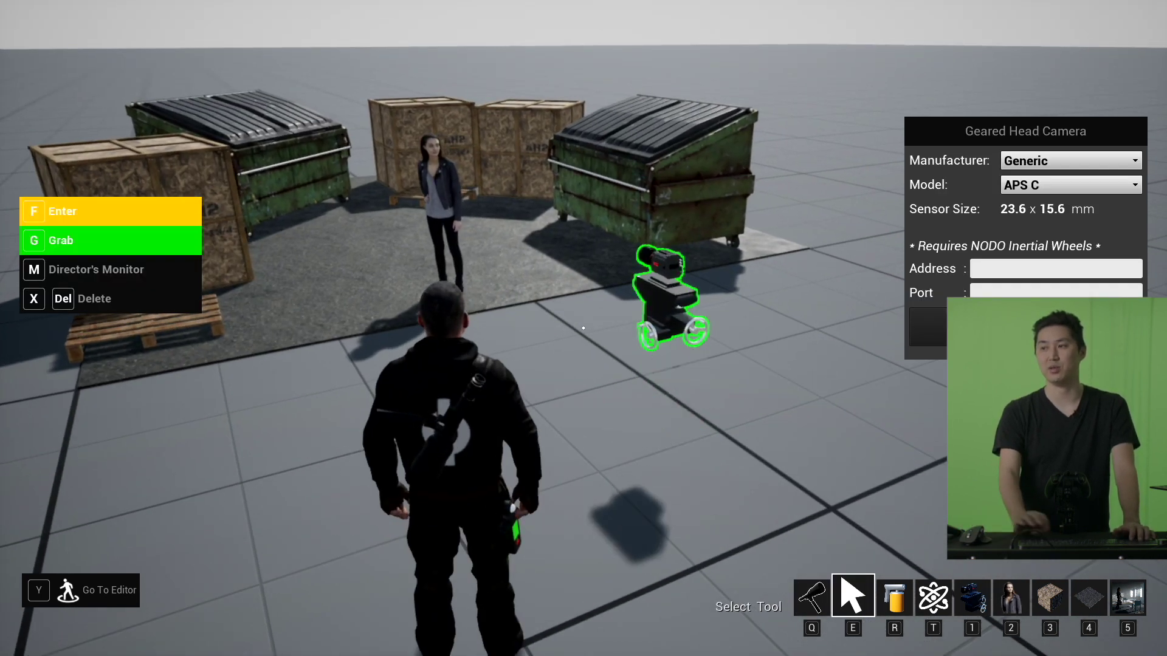
key("q")
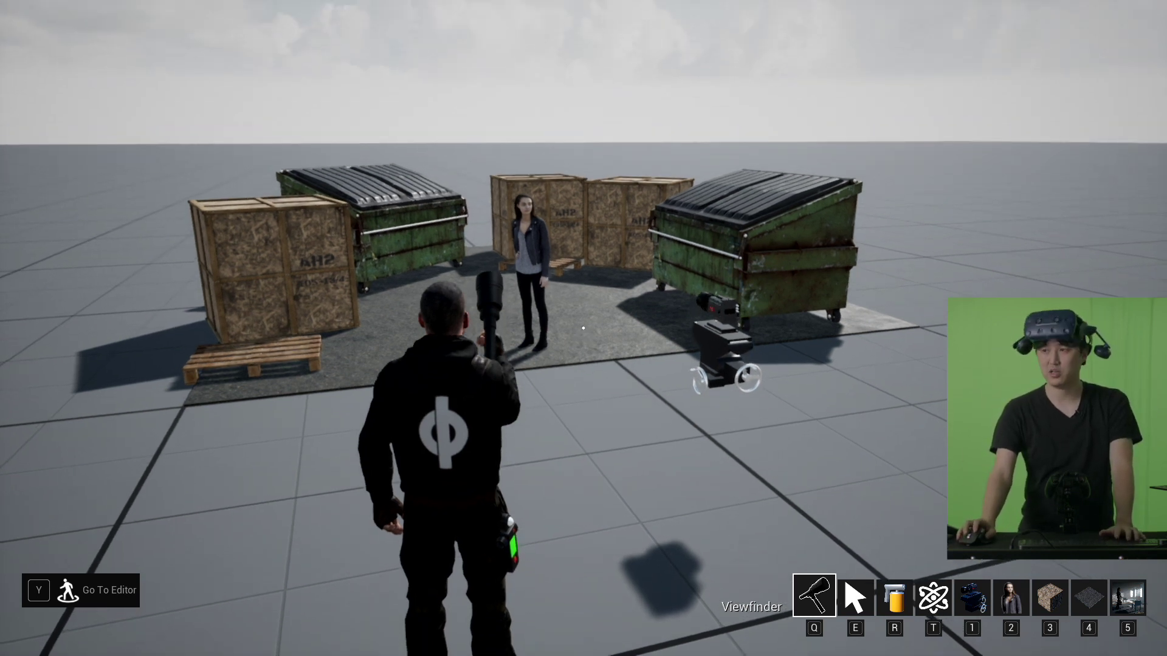
Step: Switch to the free-flying editor view and enter VR mode from the VR Mode options
key("y")
right_click_drag(513, 451, 474, 419)
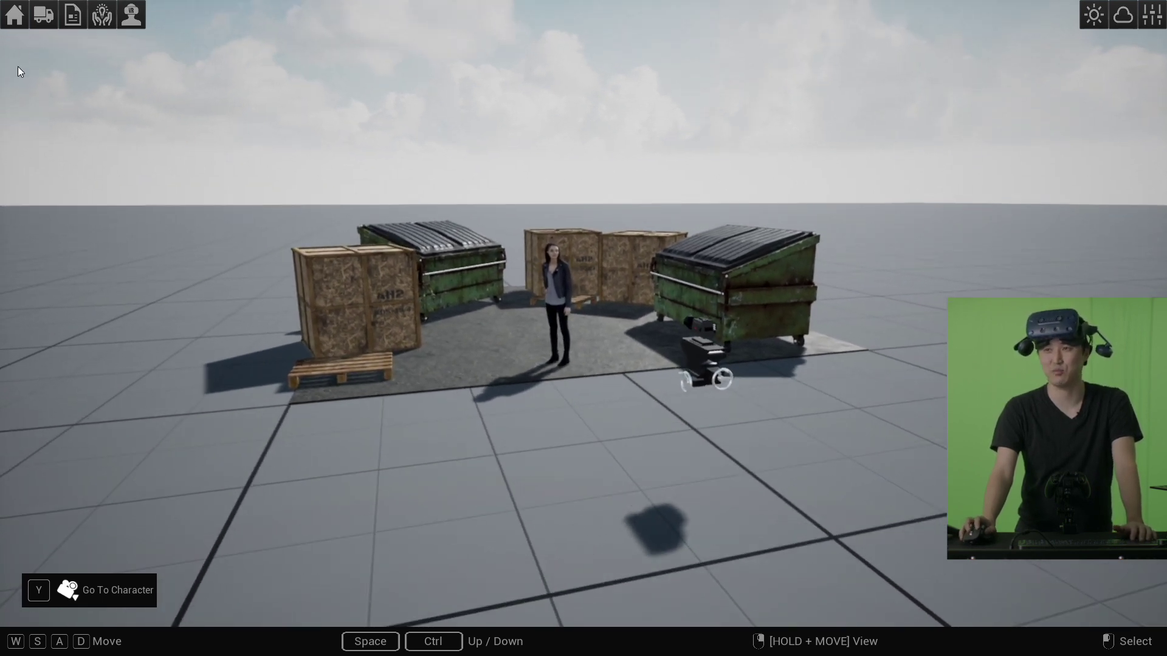
left_click(130, 14)
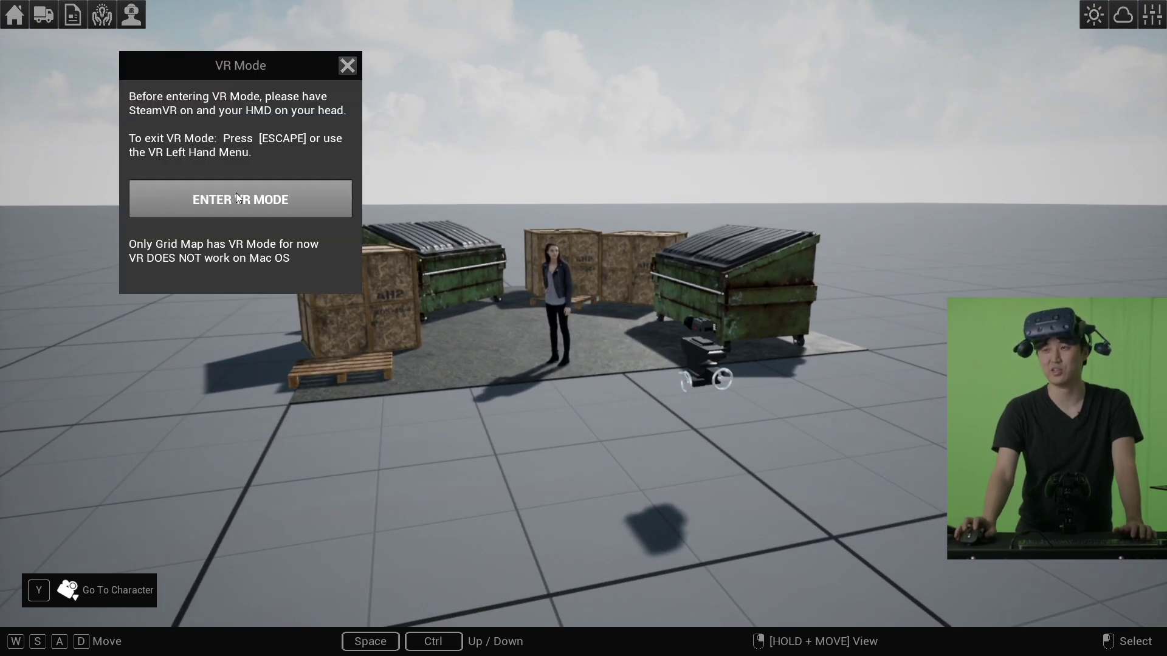
left_click(235, 192)
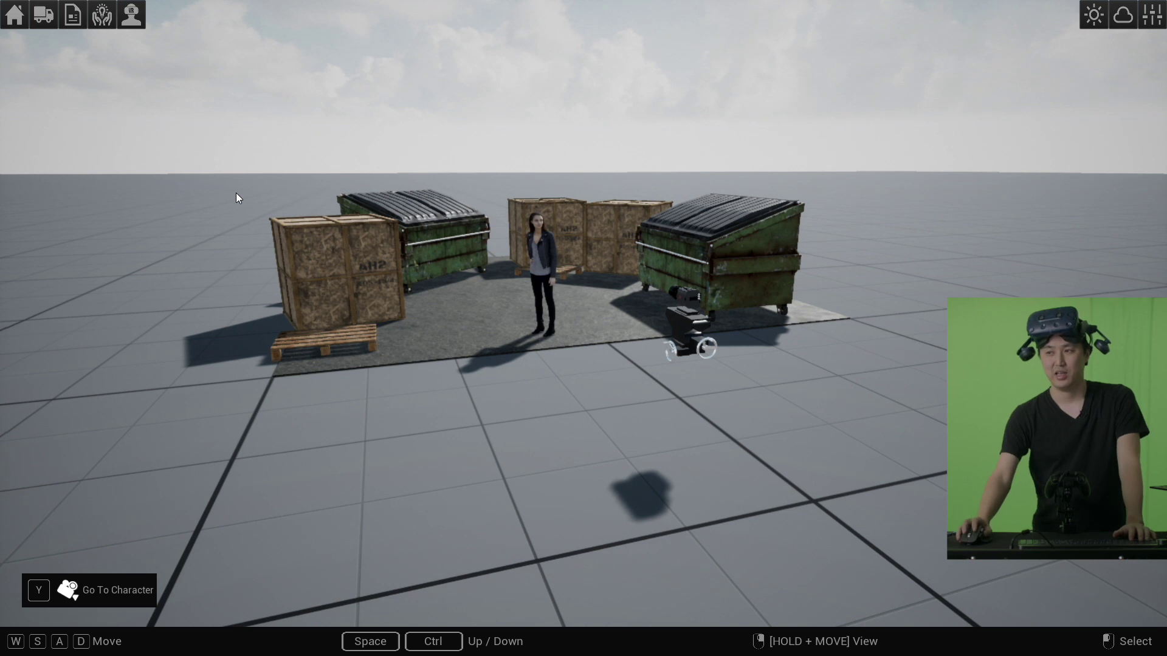
Step: Fly the editor view toward the set, then return to the third-person character
key("w")
right_click_drag(573, 447, 573, 433)
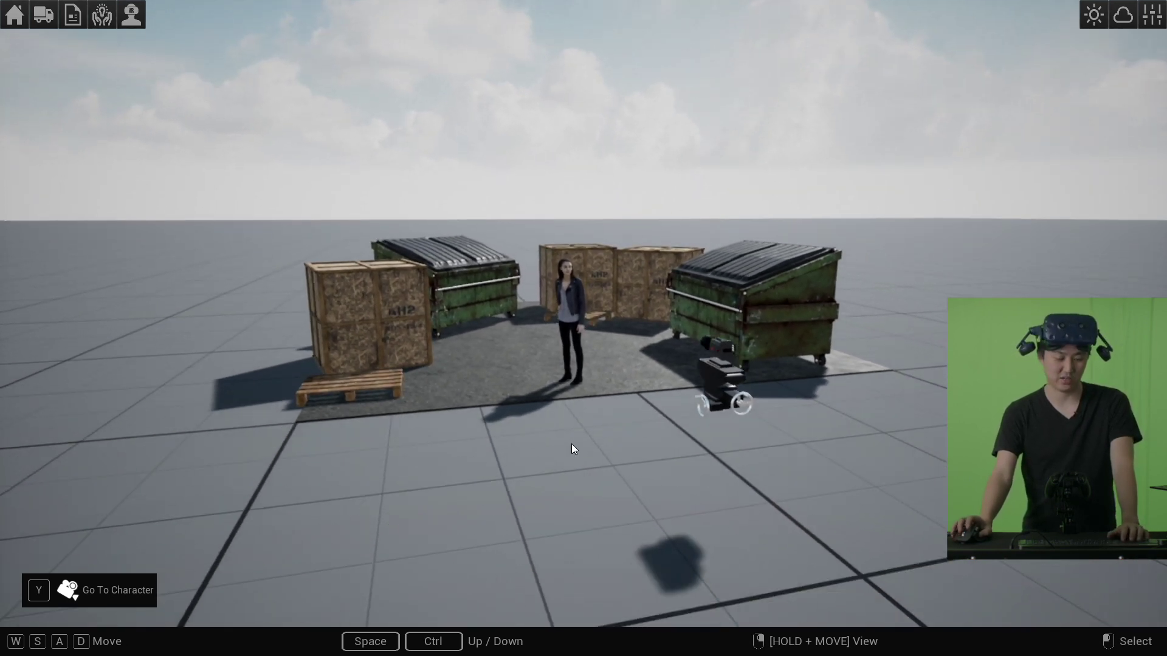
key("y")
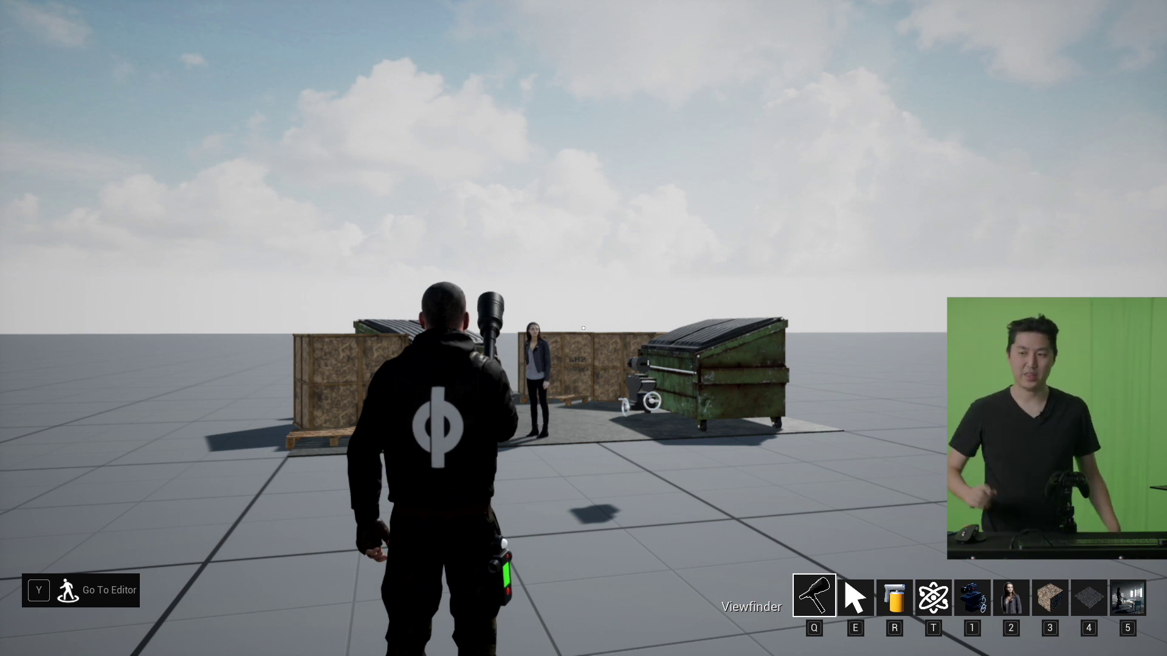
mouse_move(582, 328)
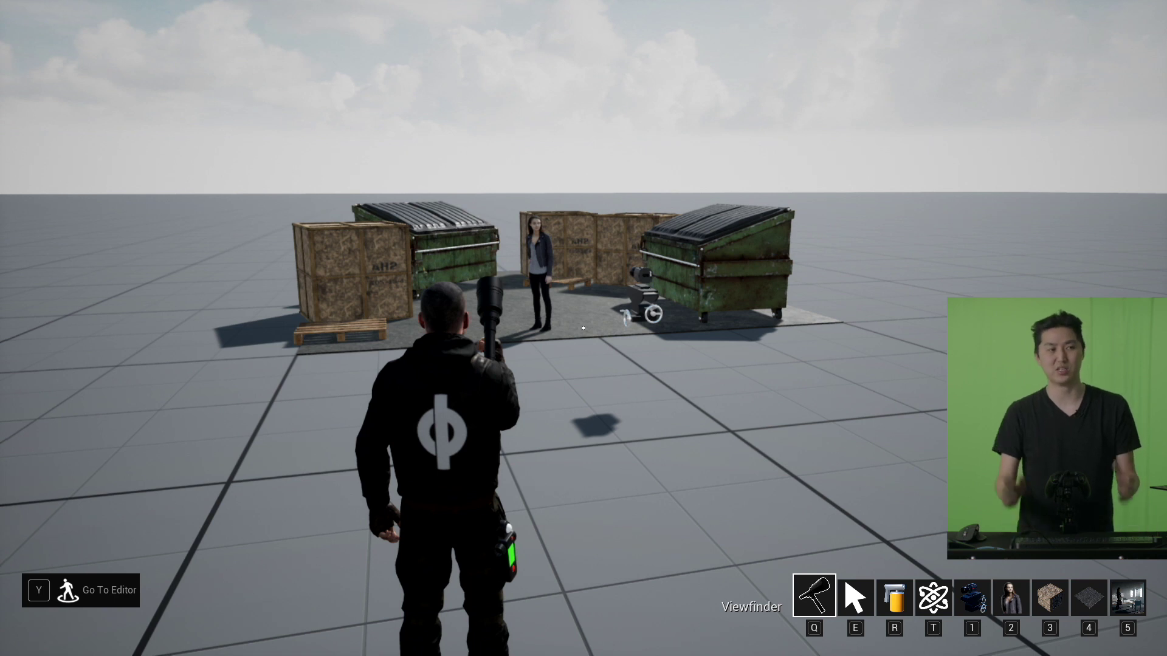
key("w")
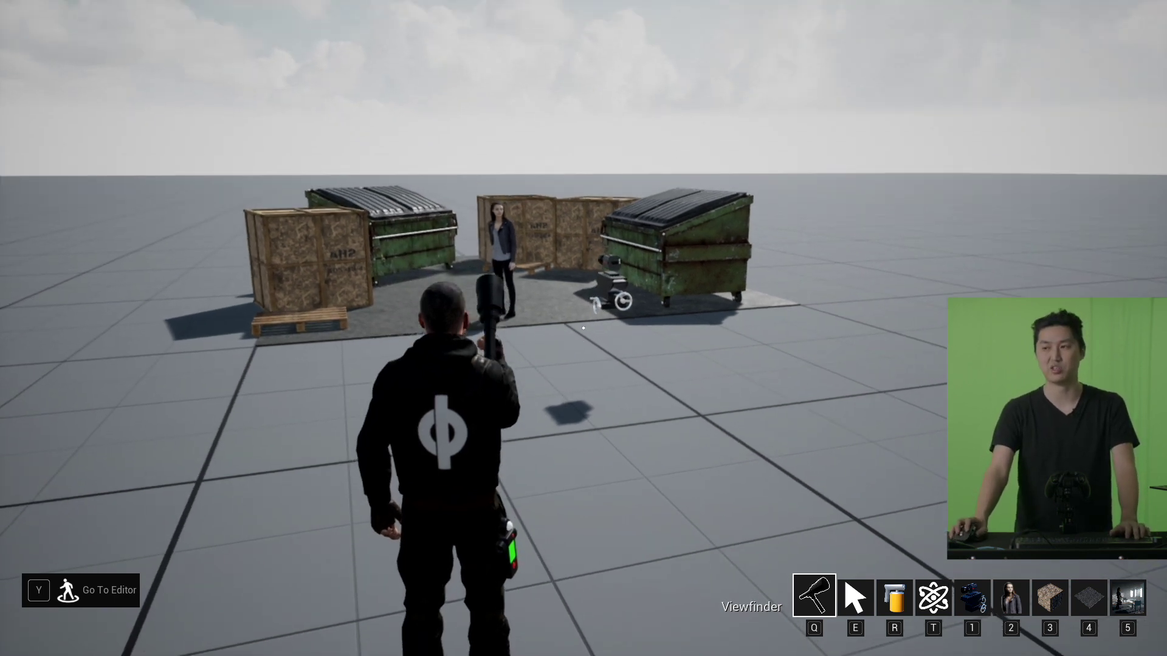
key("w")
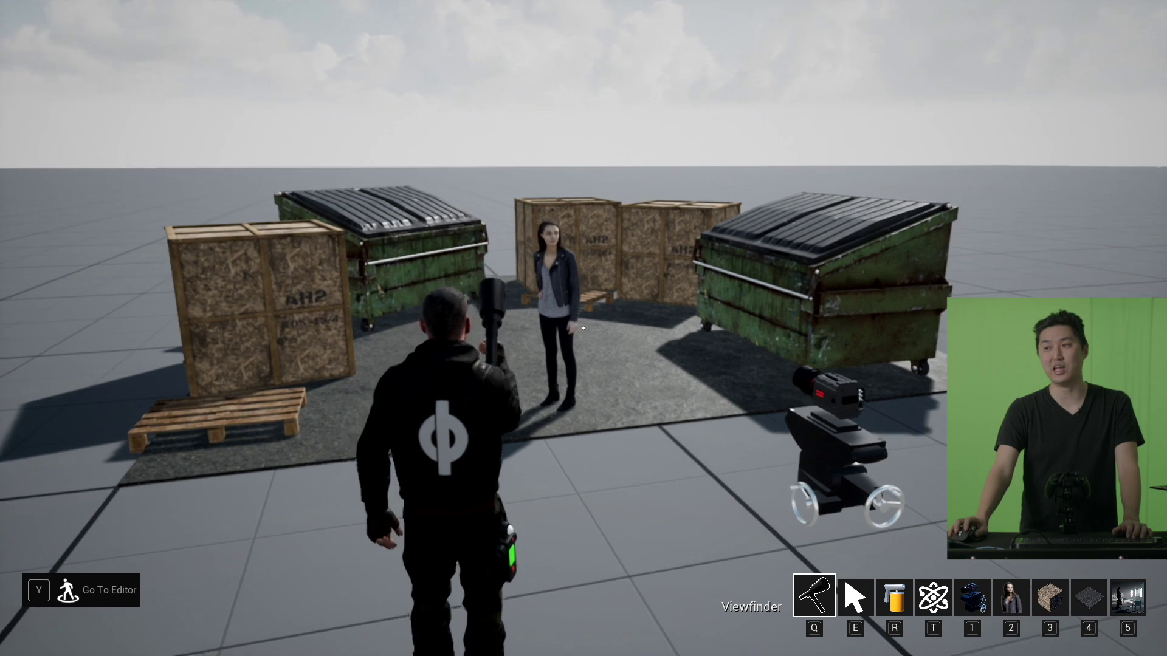
key("s")
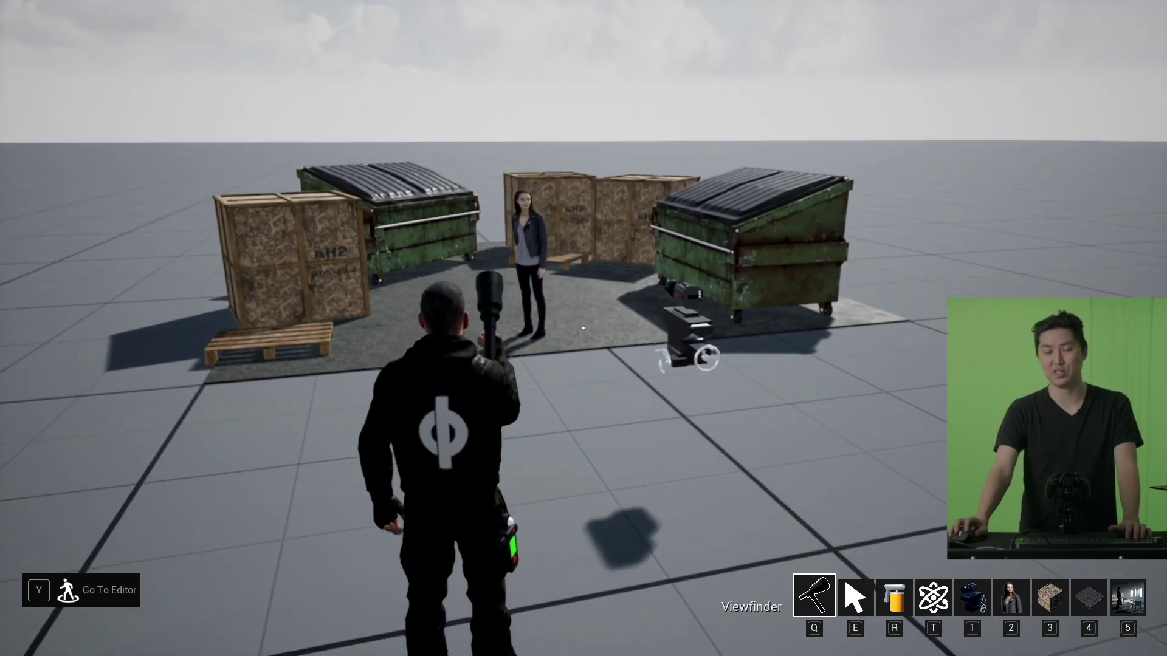
key("w")
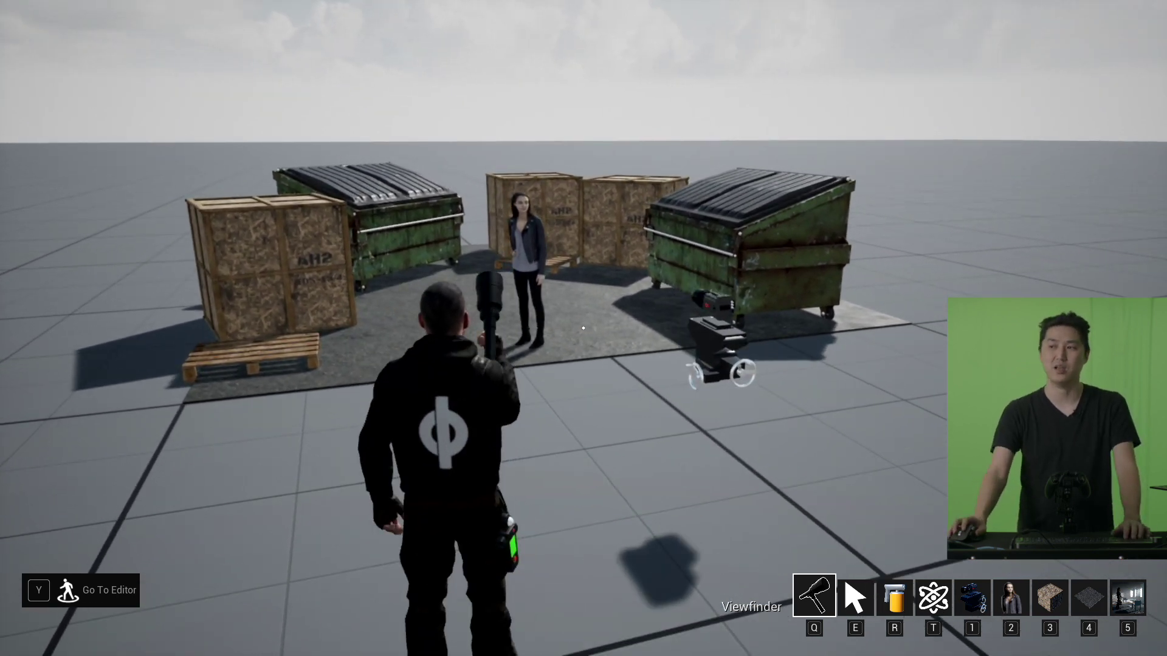